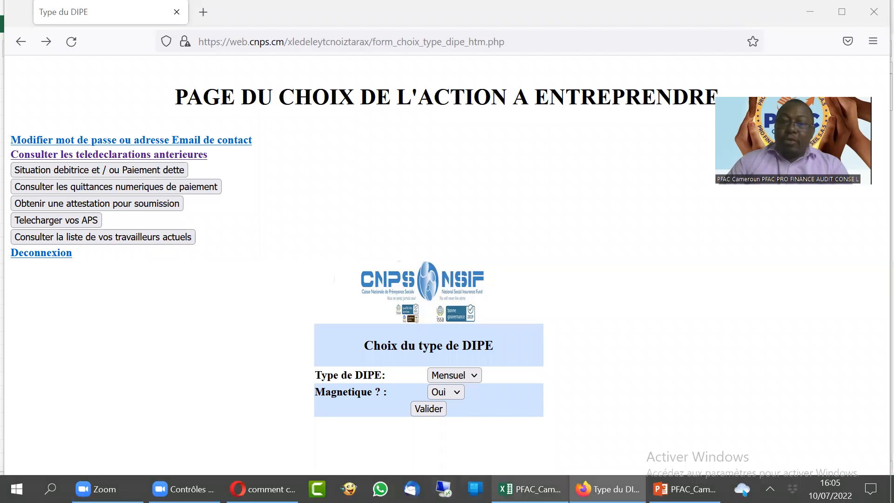
# Switch to the Excel payroll workbook and review the employee list on the FILIATION sheet and the PFAC_Cam_Paie_V07_Juillet 2022 export sheet.
pyautogui.click(512, 488)
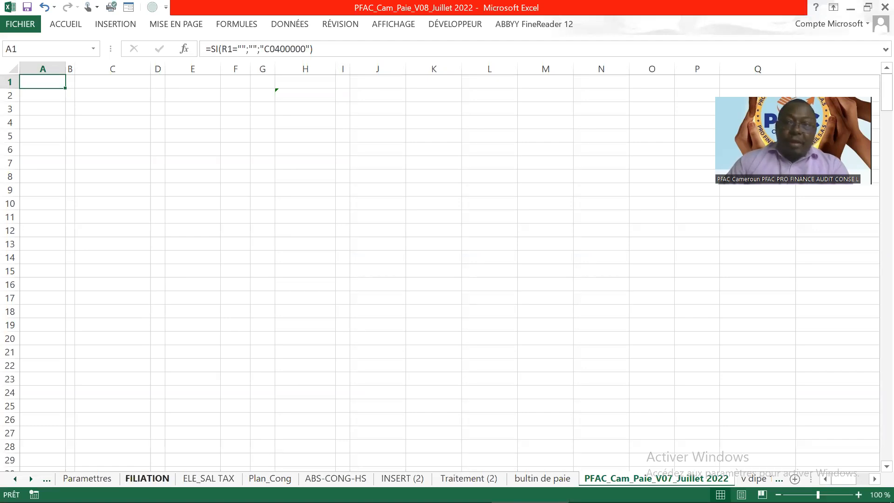
pyautogui.click(148, 478)
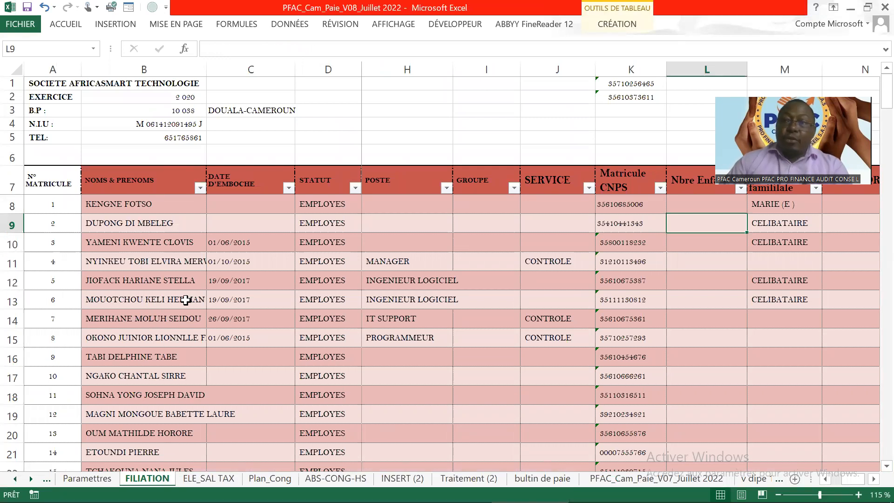
pyautogui.scroll(-5, 186, 300)
pyautogui.scroll(5, 188, 302)
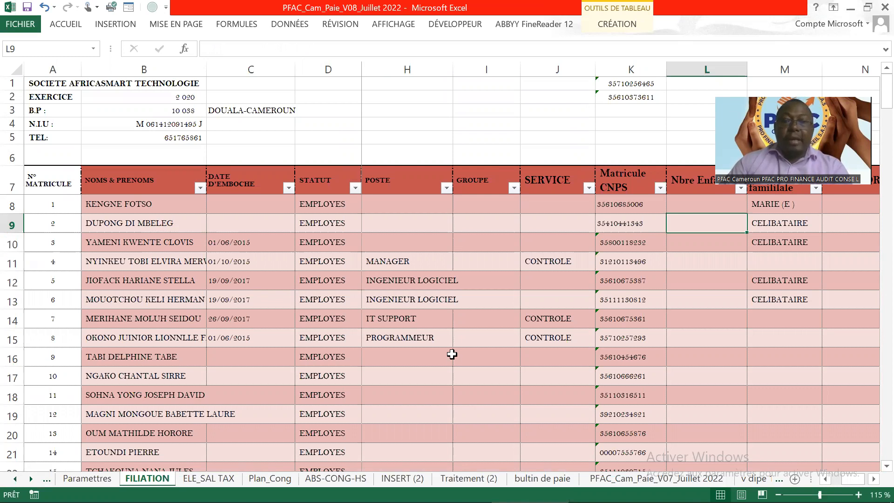
pyautogui.click(642, 480)
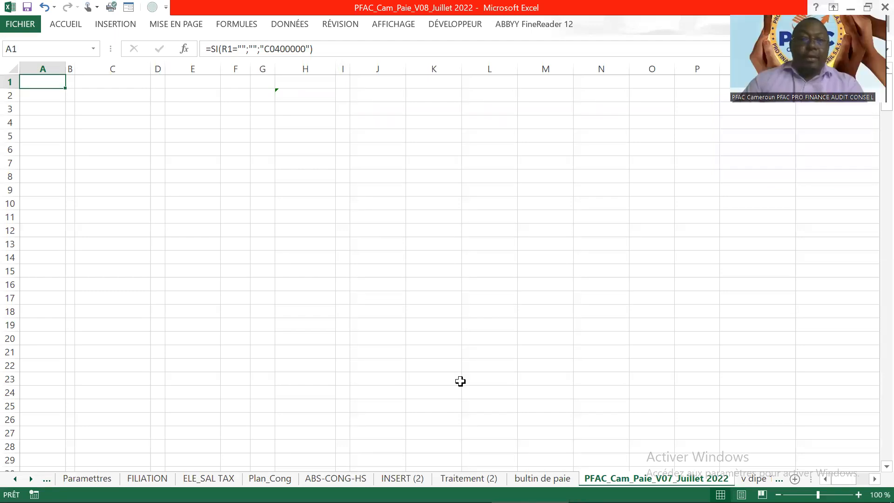
# Check the INSERT (2) sheet, and copy the first two employee names, B8:B9, from the FILIATION sheet.
pyautogui.click(402, 478)
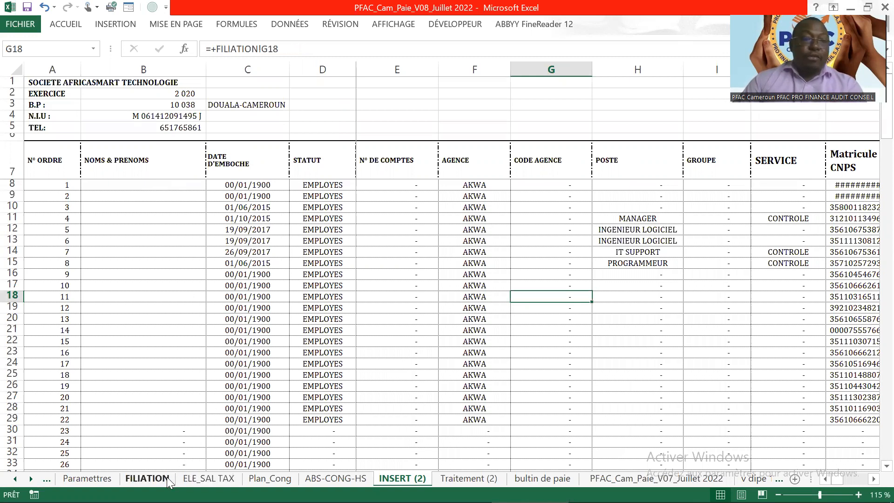
pyautogui.click(147, 478)
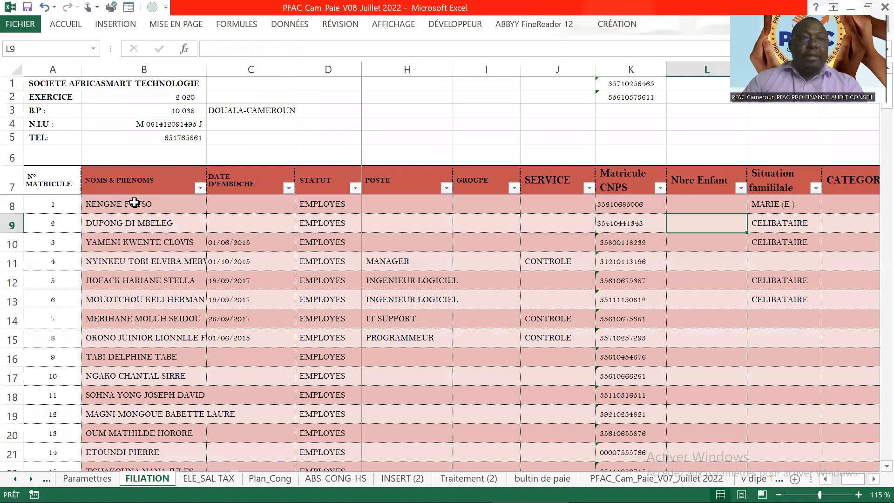
pyautogui.moveTo(133, 206); pyautogui.dragTo(138, 228)
pyautogui.hotkey('ctrl', 'c')
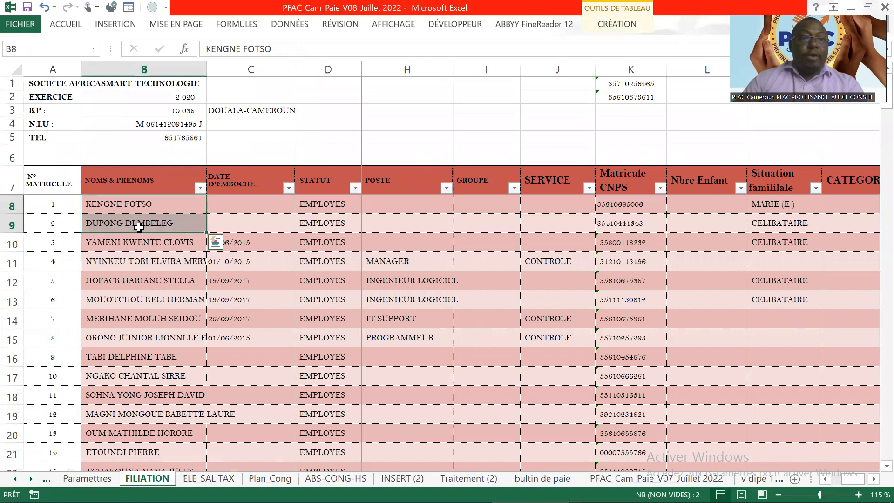
pyautogui.rightClick(139, 227)
pyautogui.click(178, 216)
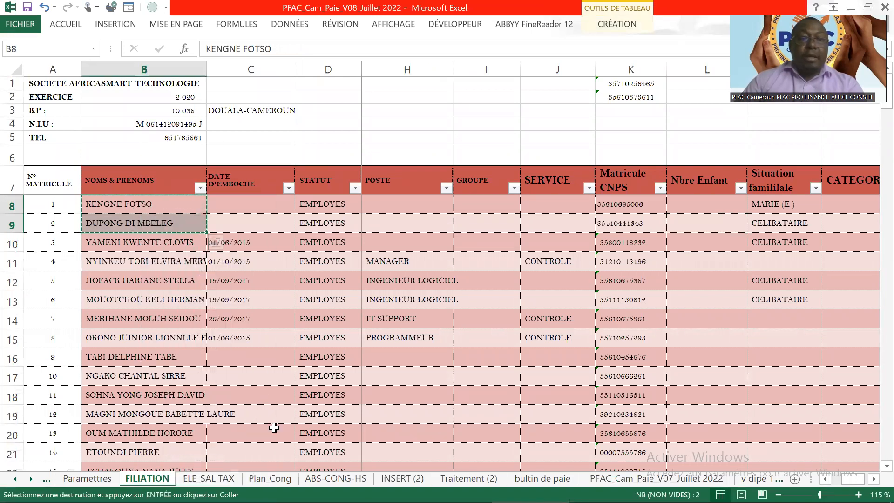
# Paste the two copied employee names as values only into the INSERT (2) sheet, starting at cell B8.
pyautogui.click(402, 478)
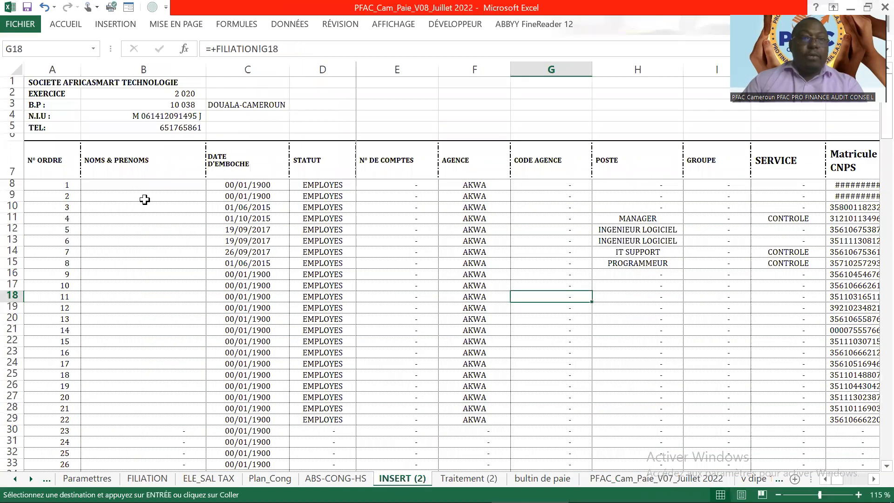
pyautogui.click(141, 185)
pyautogui.rightClick(142, 184)
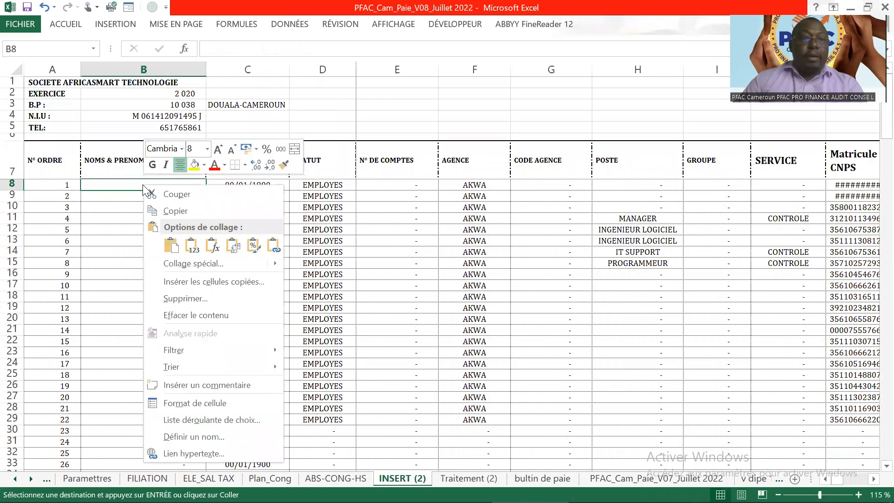
pyautogui.click(192, 247)
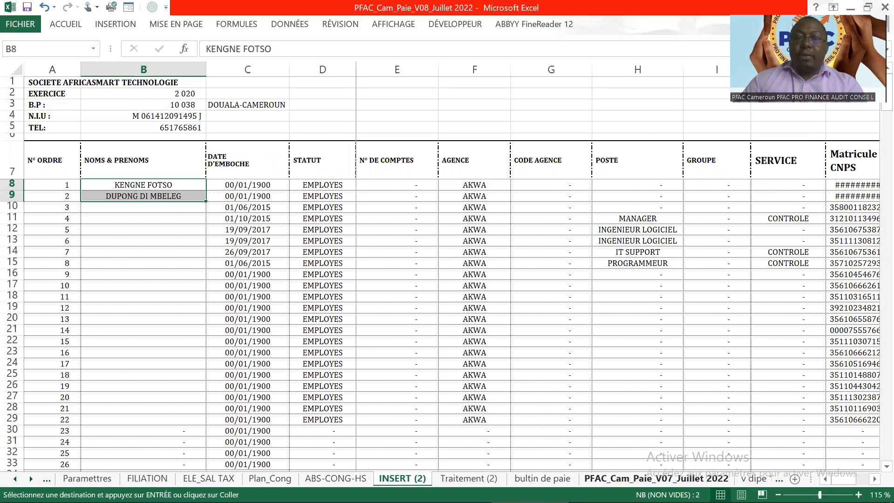
# Save the PFAC_Cam_Paie_V07_Juillet 2022 sheet as "Texte (séparateur: espace)" in the DIPE MAGNETIQUE EXCEL folder, keeping the name PFAC_Cam_Paie_V08_Juillet 2022 and accepting the format limits.
pyautogui.click(656, 478)
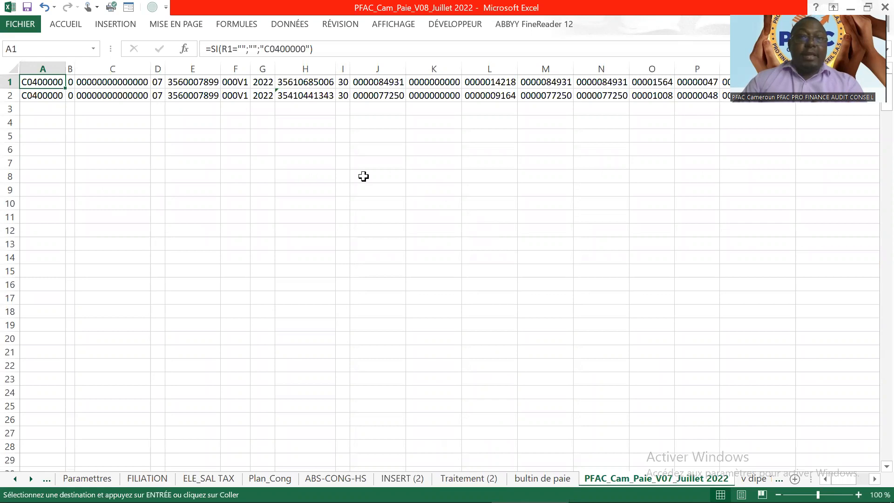
pyautogui.click(28, 26)
pyautogui.click(76, 144)
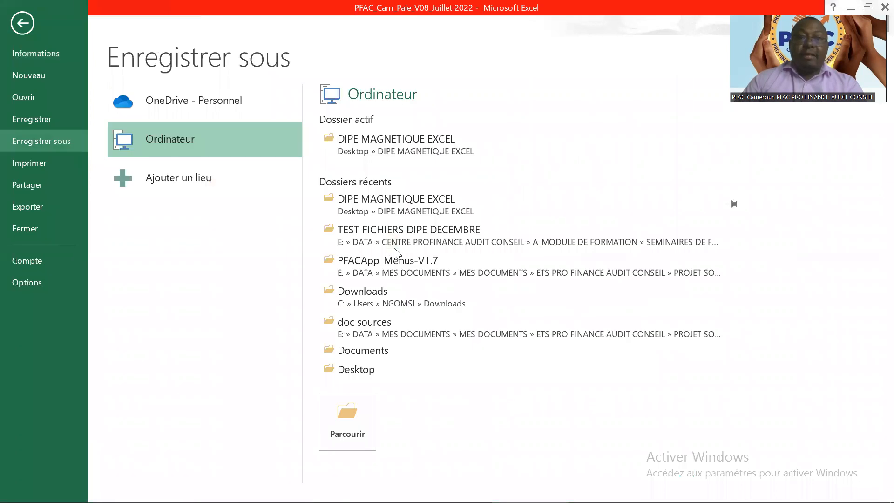
pyautogui.click(401, 144)
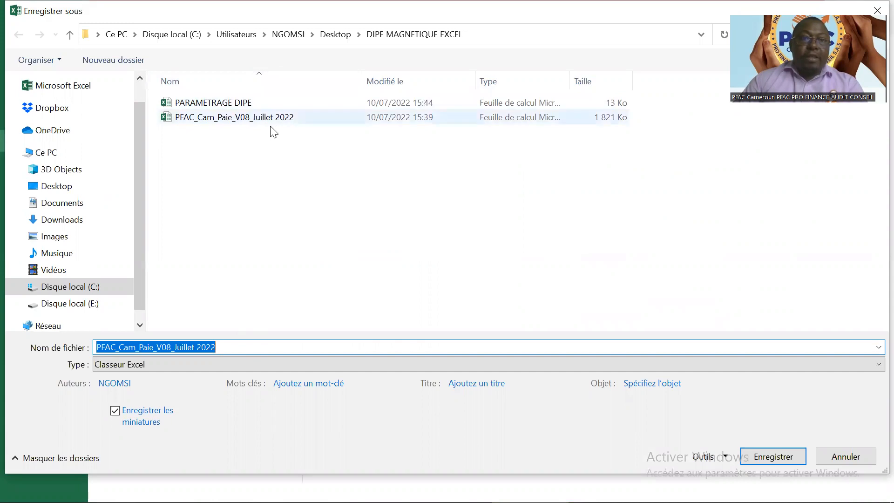
pyautogui.click(874, 367)
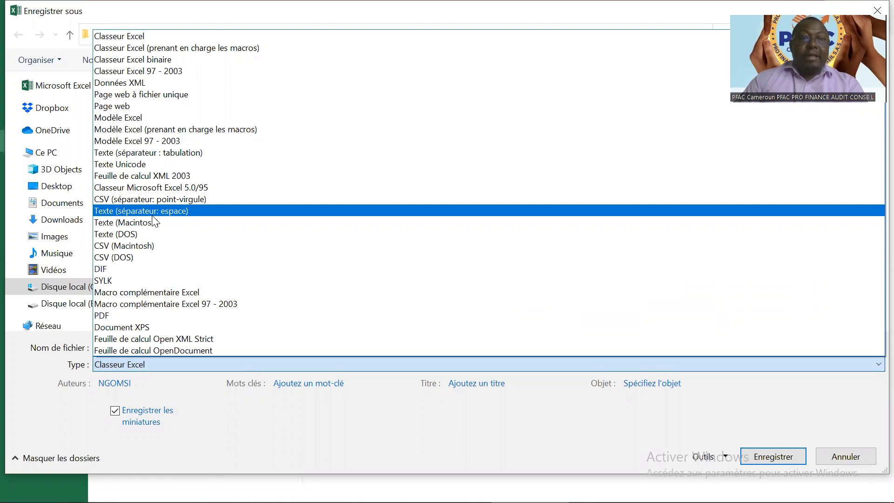
pyautogui.click(154, 214)
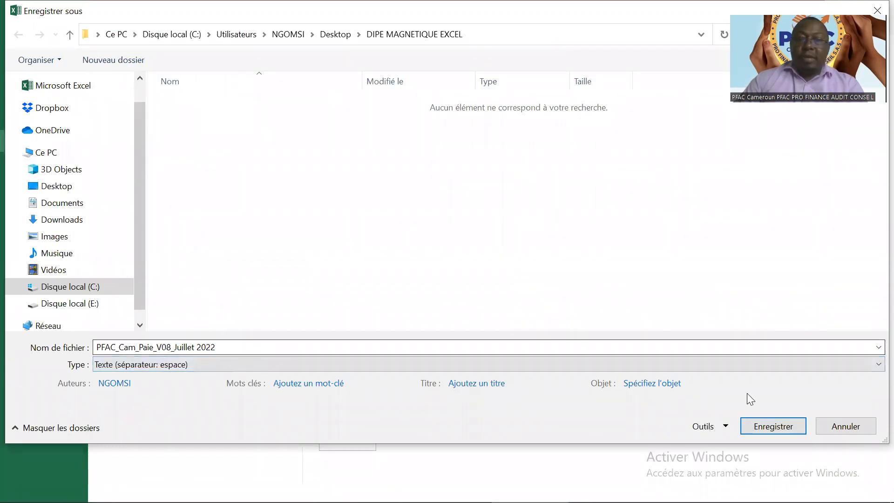
pyautogui.click(774, 426)
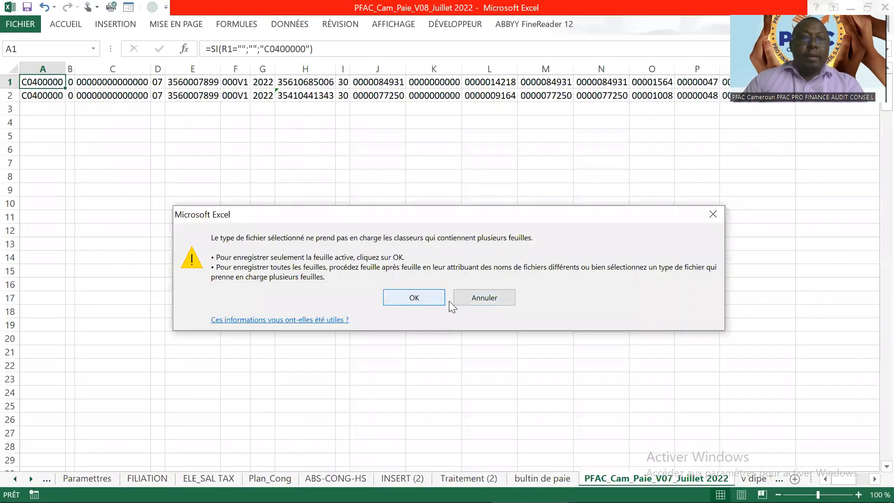
pyautogui.click(413, 300)
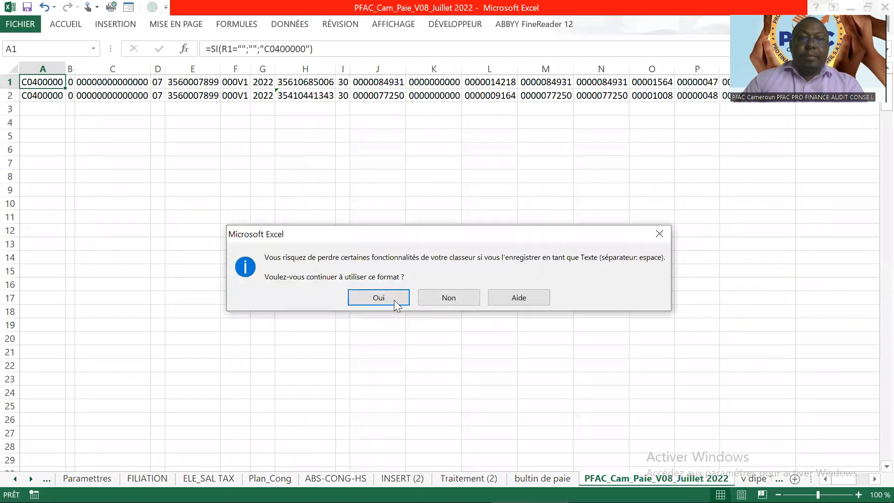
pyautogui.click(385, 299)
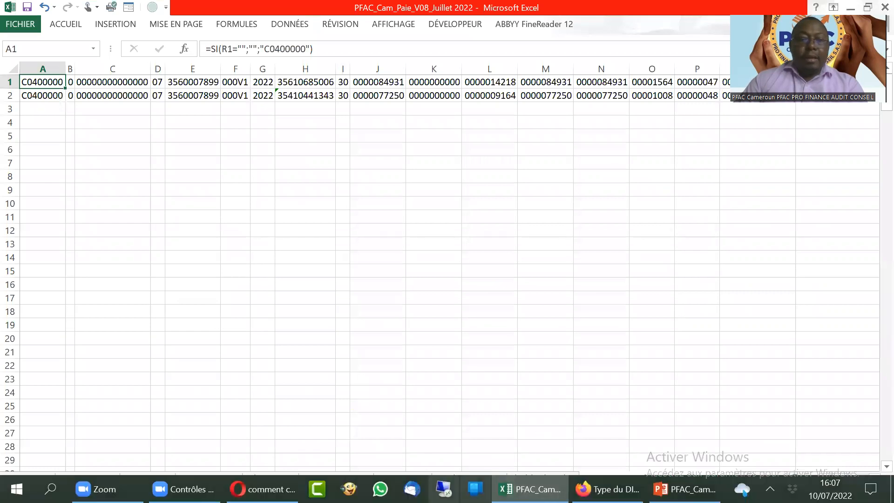
# Search Windows for DOSSI to reach a file location, and open the DIPE MAGNETIQUE EXCEL folder on the Desktop.
pyautogui.click(50, 488)
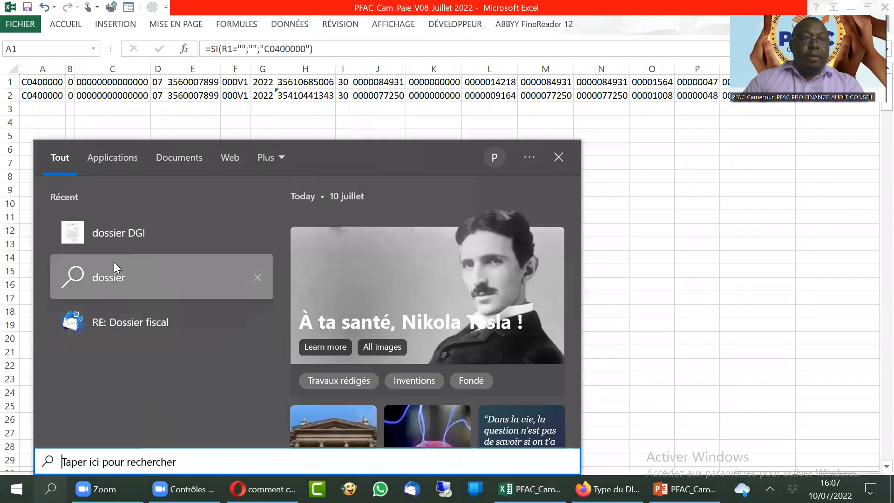
pyautogui.write('D')
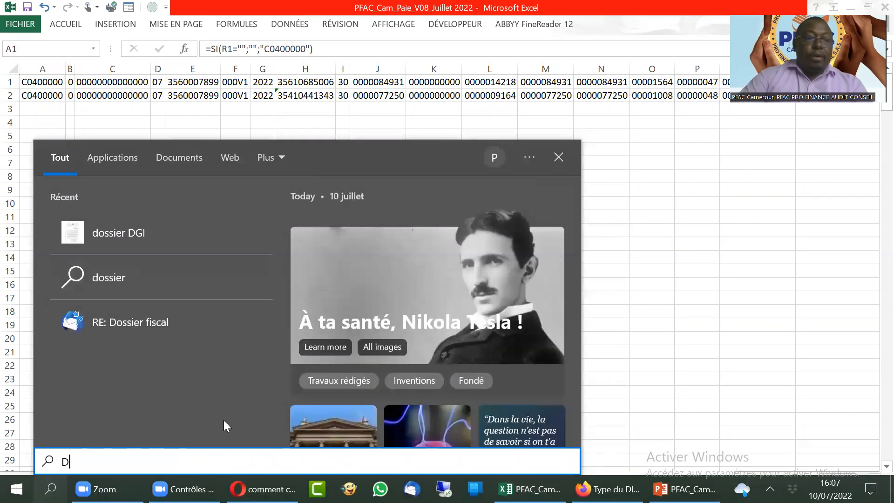
pyautogui.write('OSSI')
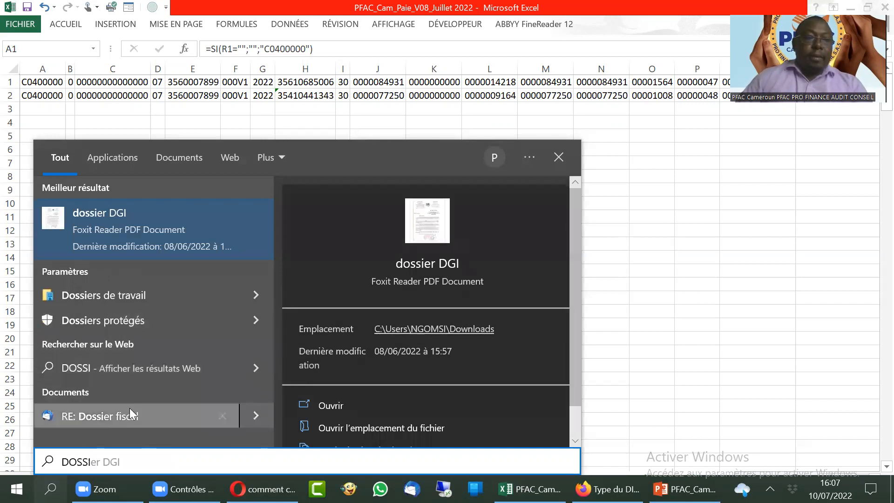
pyautogui.click(328, 420)
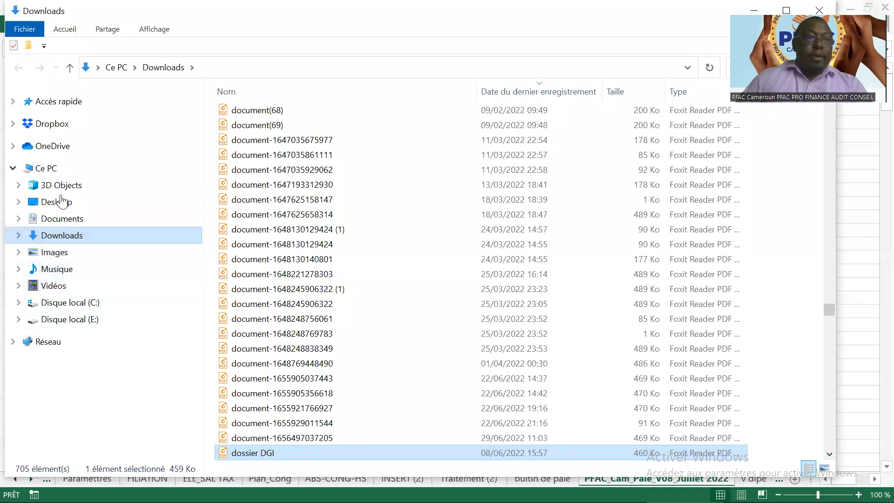
pyautogui.click(56, 204)
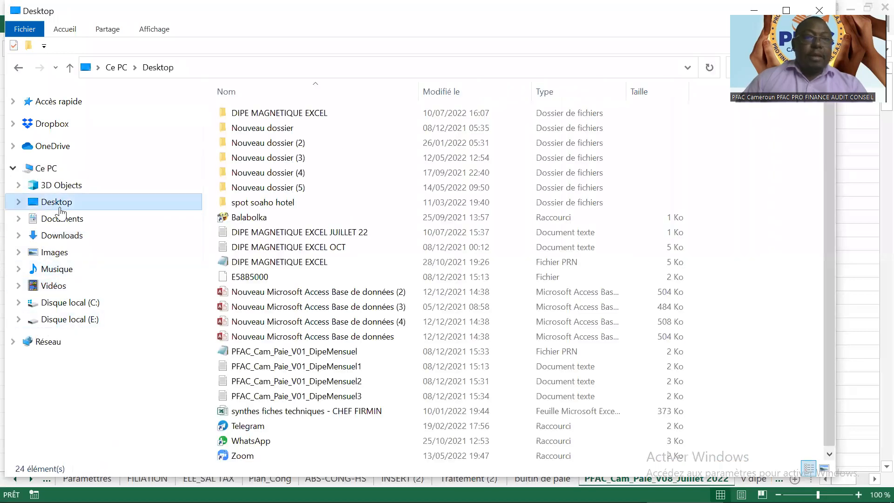
pyautogui.doubleClick(297, 111)
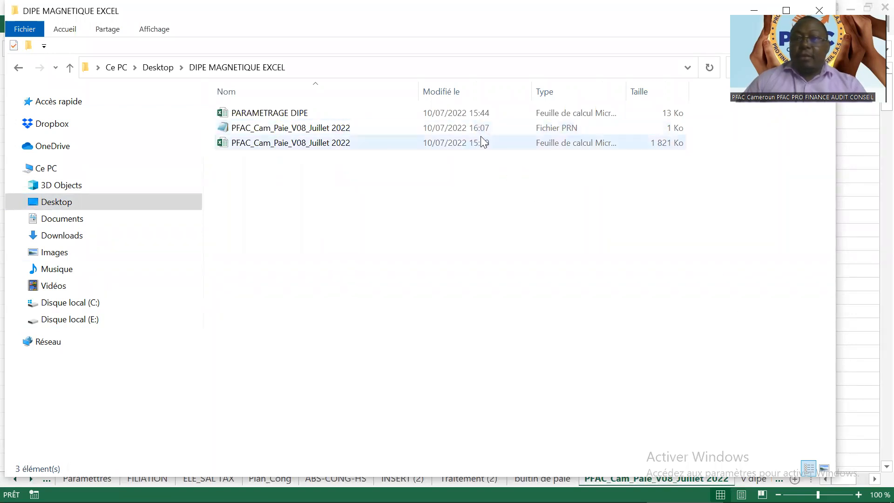
pyautogui.moveTo(831, 494)
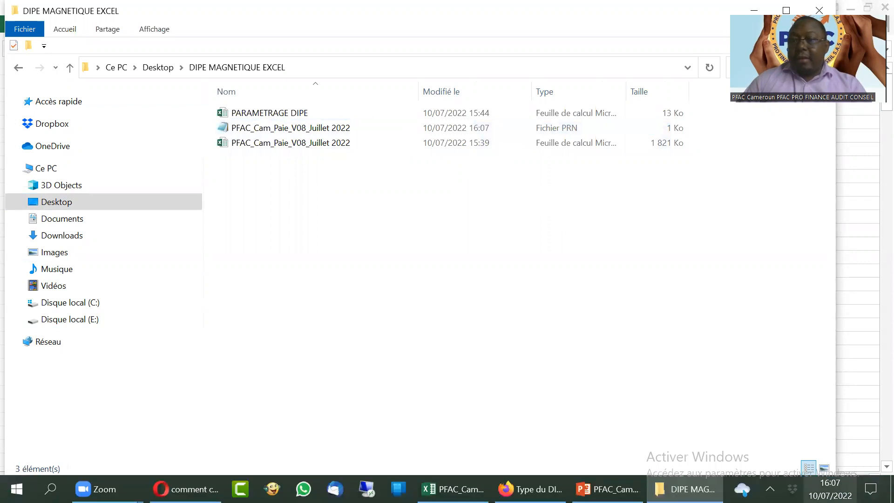
# Open the PRN file PFAC_Cam_Paie_V08_Juillet 2022 in Notepad and add a blank line at its end.
pyautogui.doubleClick(278, 128)
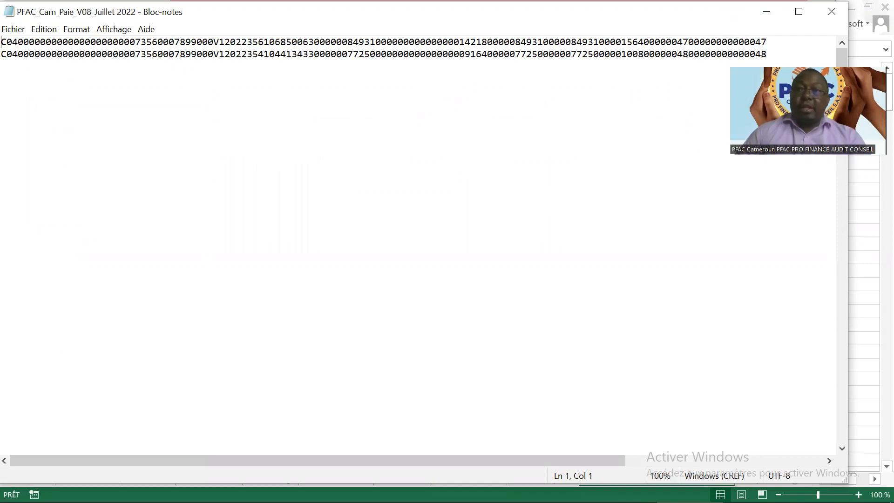
pyautogui.click(10, 65)
pyautogui.press('Return')
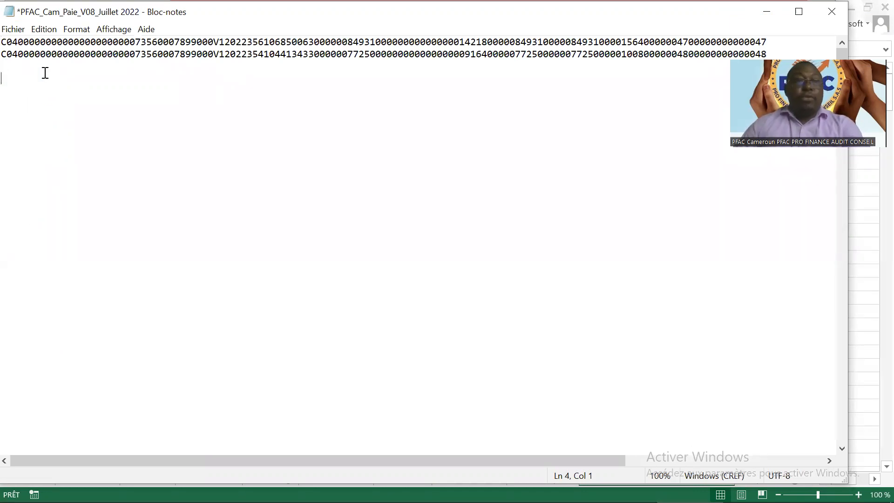
# Close the edited file, saving it as the text document PFAC_Cam_Paie_V08_Juillet 2022OK in the same folder.
pyautogui.click(831, 14)
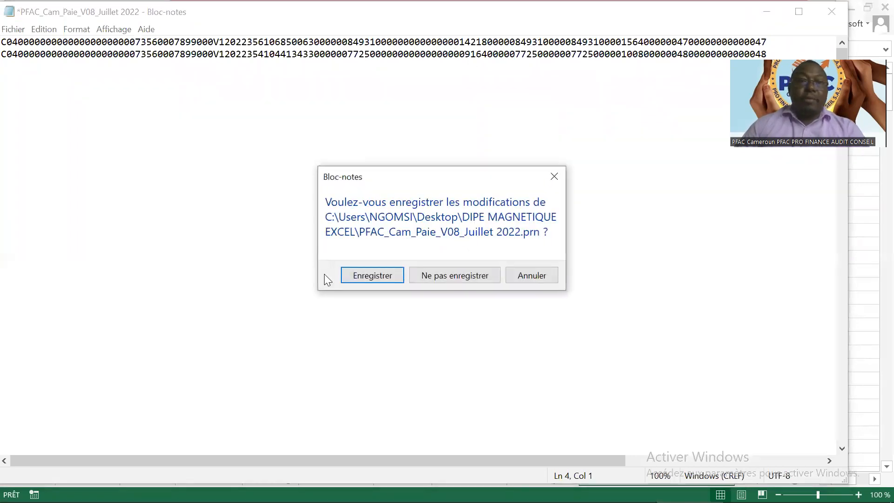
pyautogui.click(372, 278)
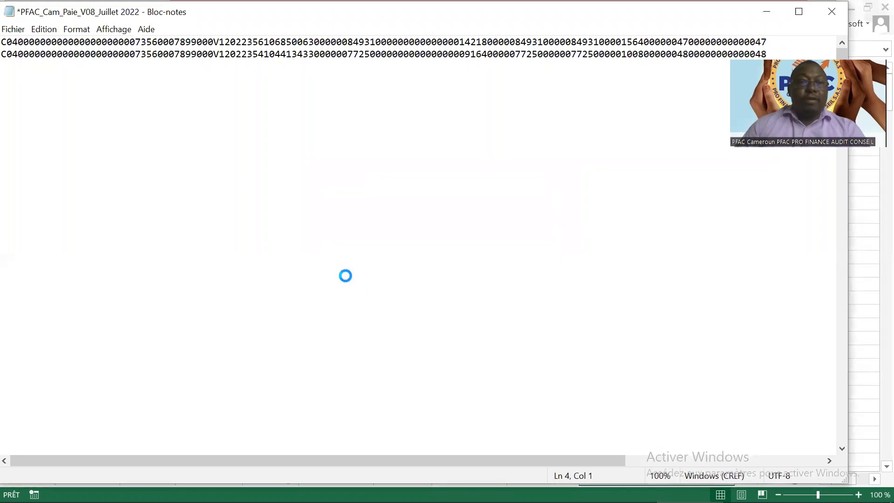
pyautogui.click(221, 294)
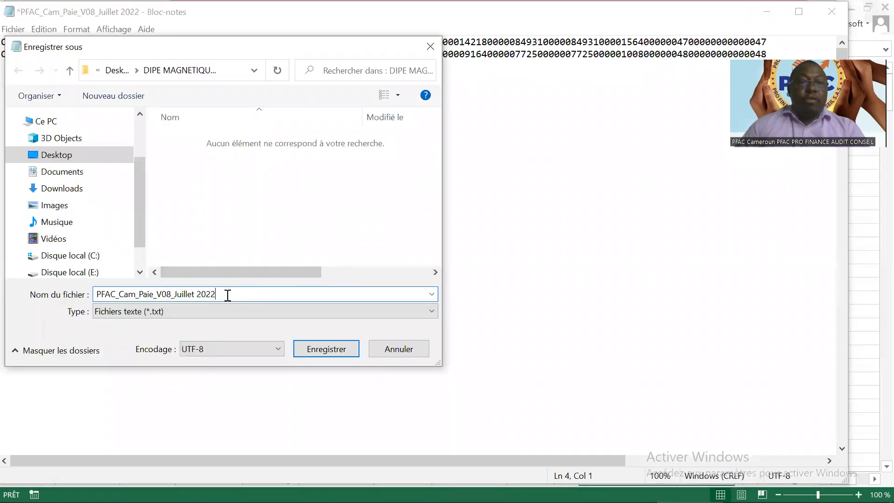
pyautogui.write('OK')
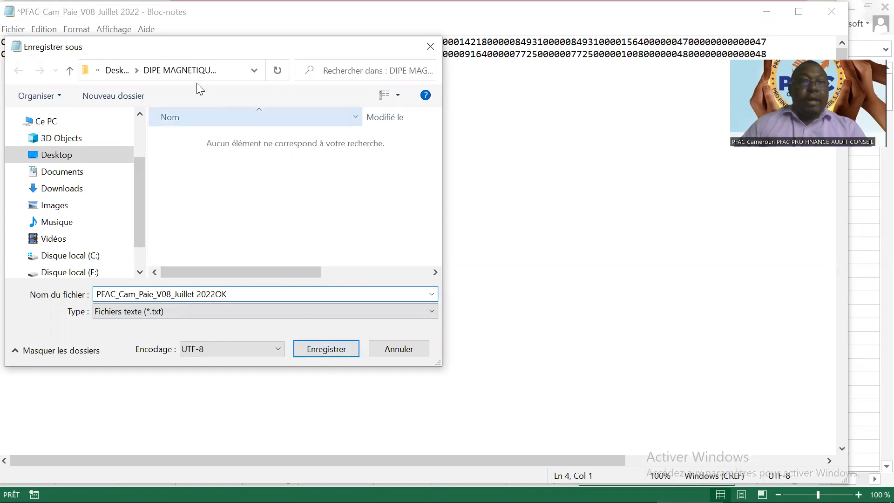
pyautogui.click(322, 348)
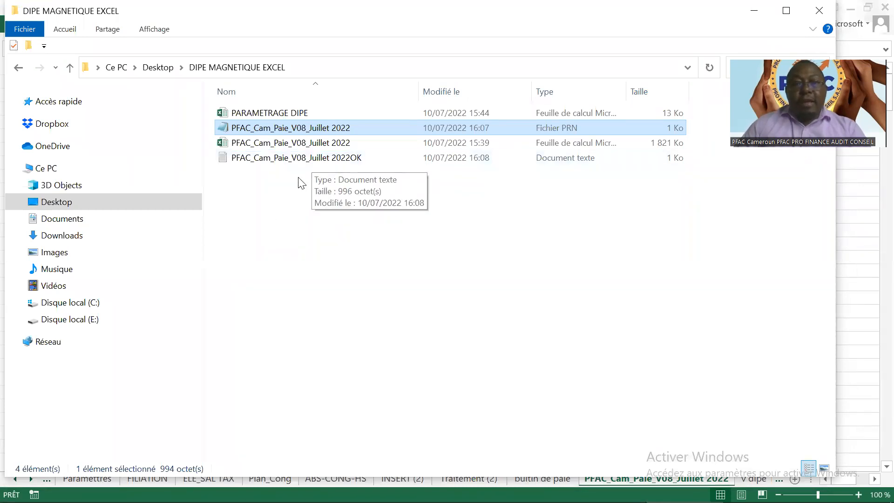
# Select the saved text file PFAC_Cam_Paie_V08_Juillet 2022OK, and switch back to the CNPS DIPE type page in Firefox.
pyautogui.click(301, 159)
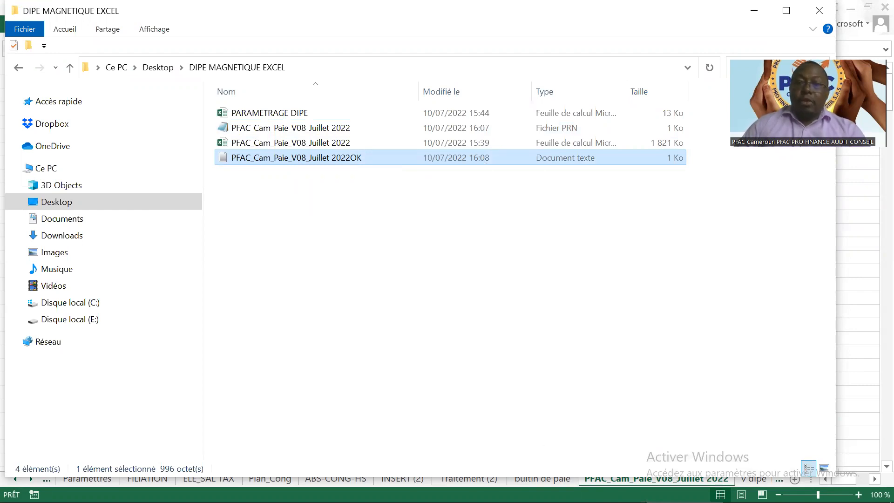
pyautogui.moveTo(607, 502)
pyautogui.click(531, 489)
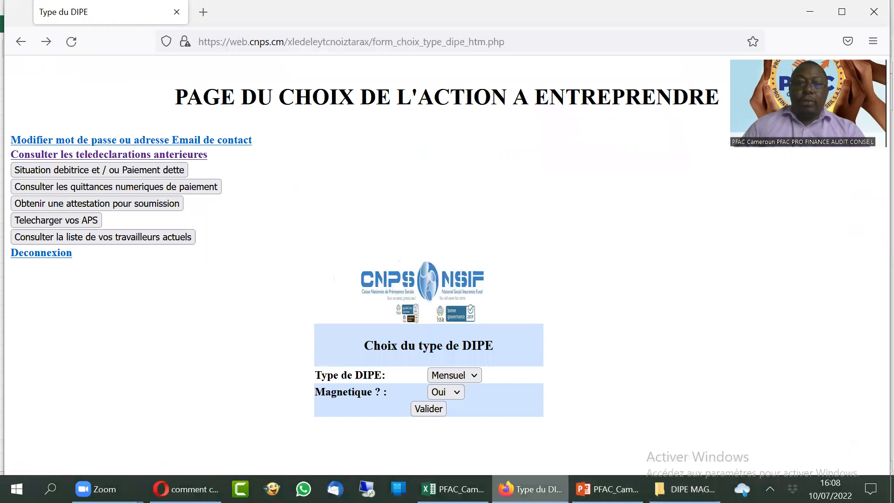
# Validate the Mensuel, magnetic DIPE choice and attach the file PFAC_Cam_Paie_V08_Juillet 2022OK.txt to the magnetic DIPE deposit form.
pyautogui.click(428, 411)
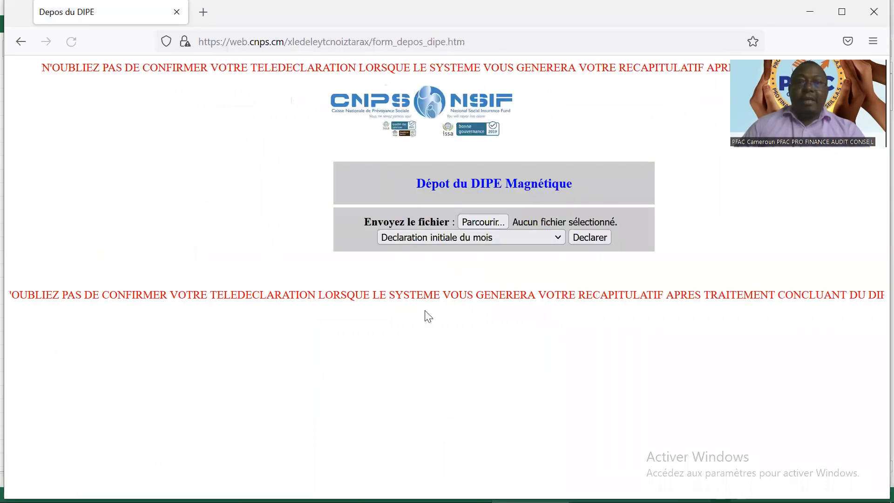
pyautogui.click(479, 225)
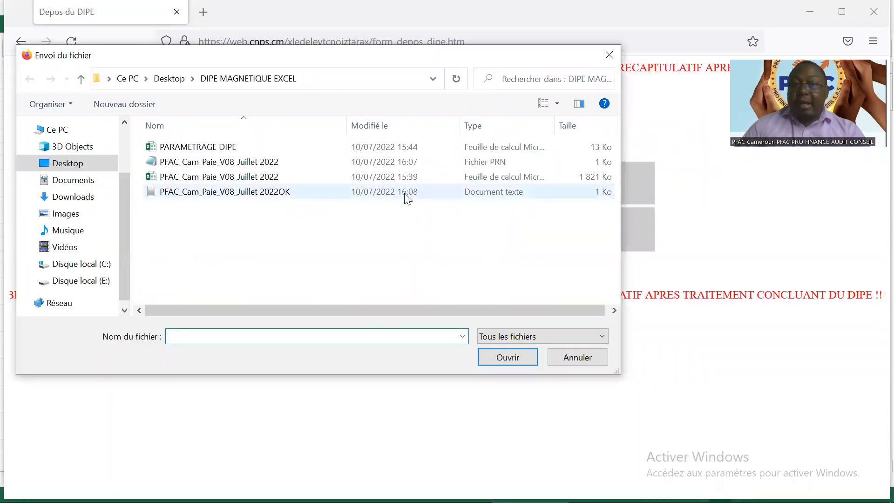
pyautogui.moveTo(874, 501)
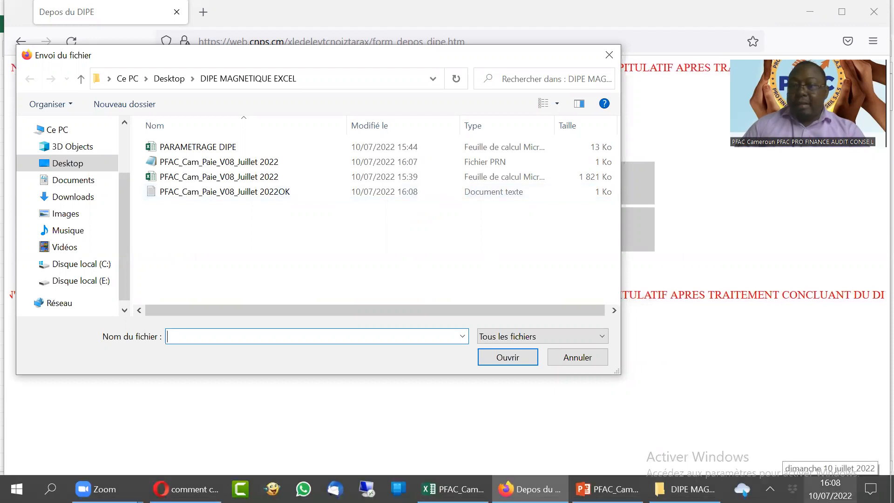
pyautogui.doubleClick(244, 197)
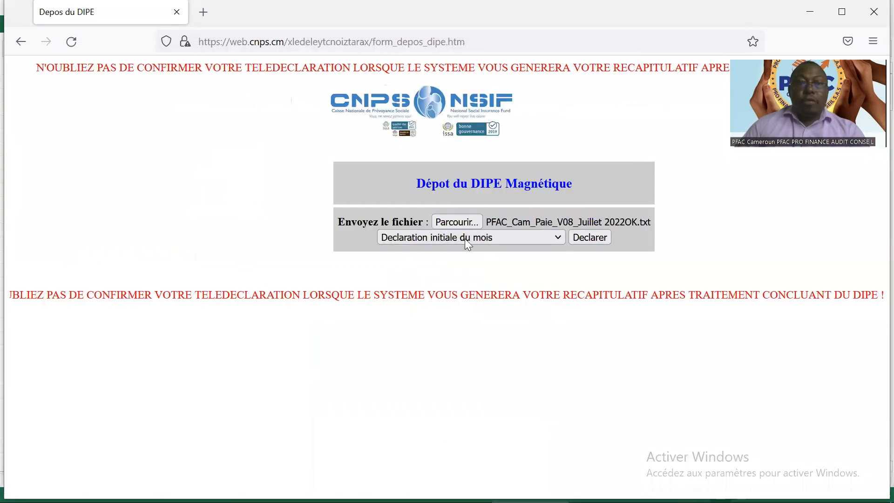
# Submit the attached DIPE file as Declaration initiale du mois and review the declaration's summary page.
pyautogui.click(587, 237)
pyautogui.scroll(-2, 602, 288)
pyautogui.scroll(4, 599, 290)
pyautogui.scroll(-5, 594, 300)
pyautogui.scroll(3, 598, 301)
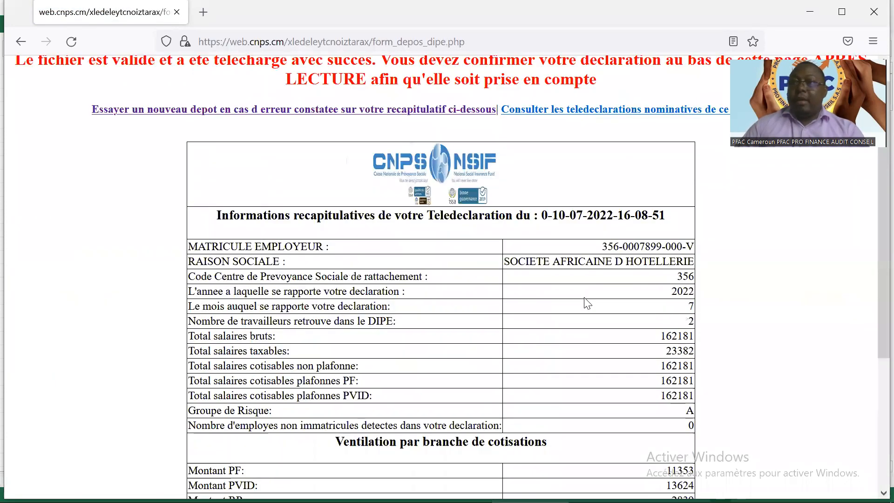
pyautogui.scroll(1, 600, 304)
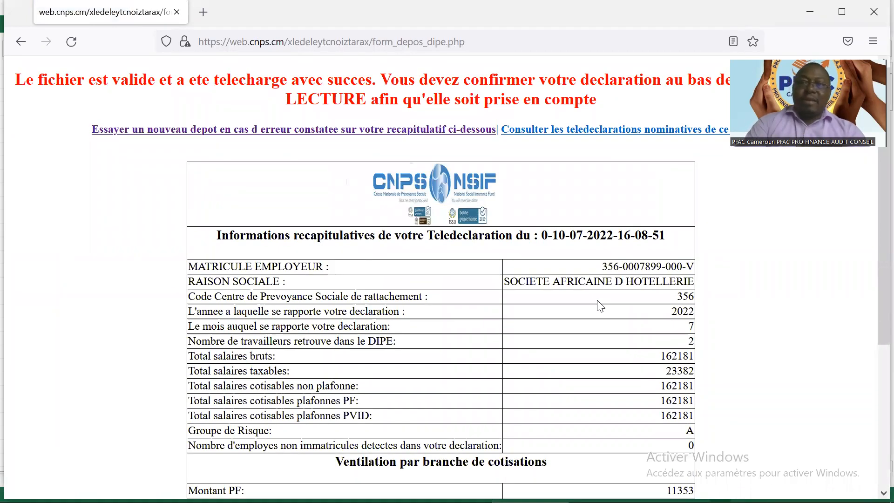